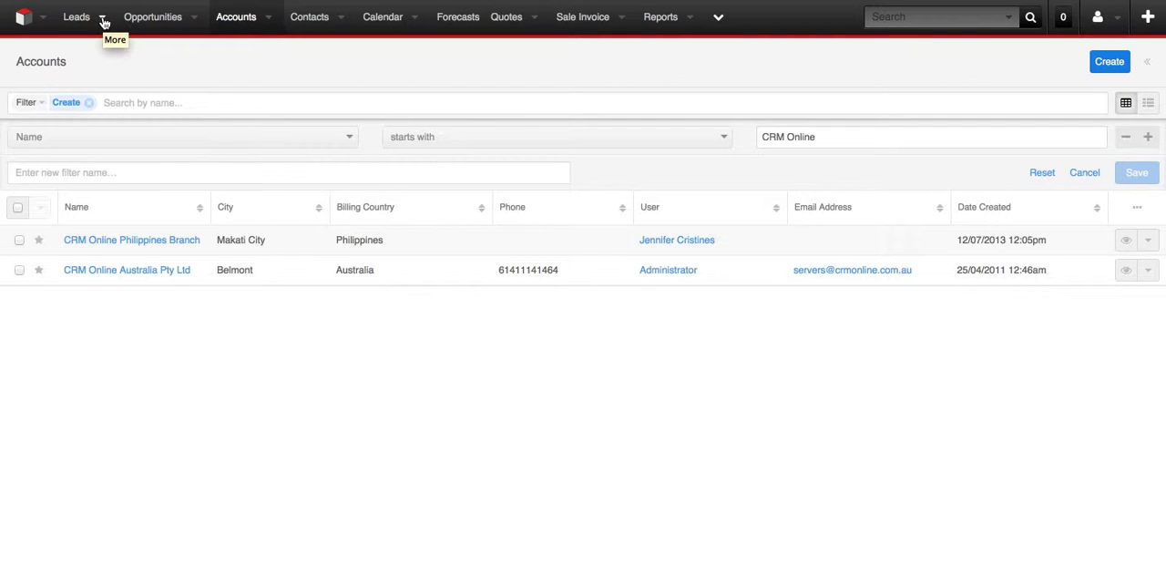
Start a new lead record, widen its form and expand the Sensis Total Check search section.
{"action": "left_click", "coordinate": [104, 22]}
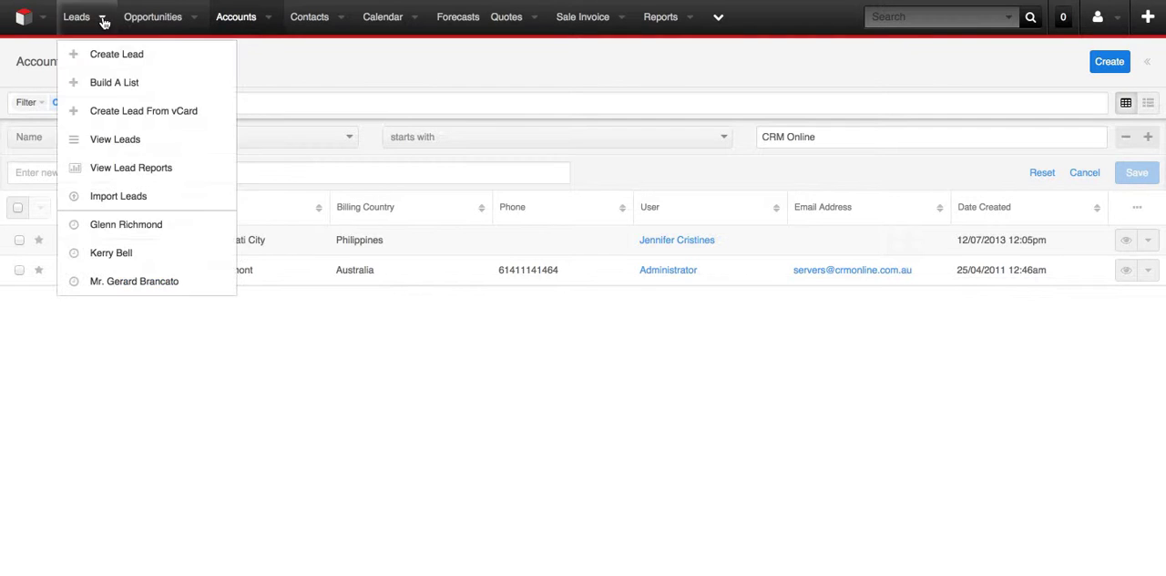
{"action": "left_click", "coordinate": [101, 64]}
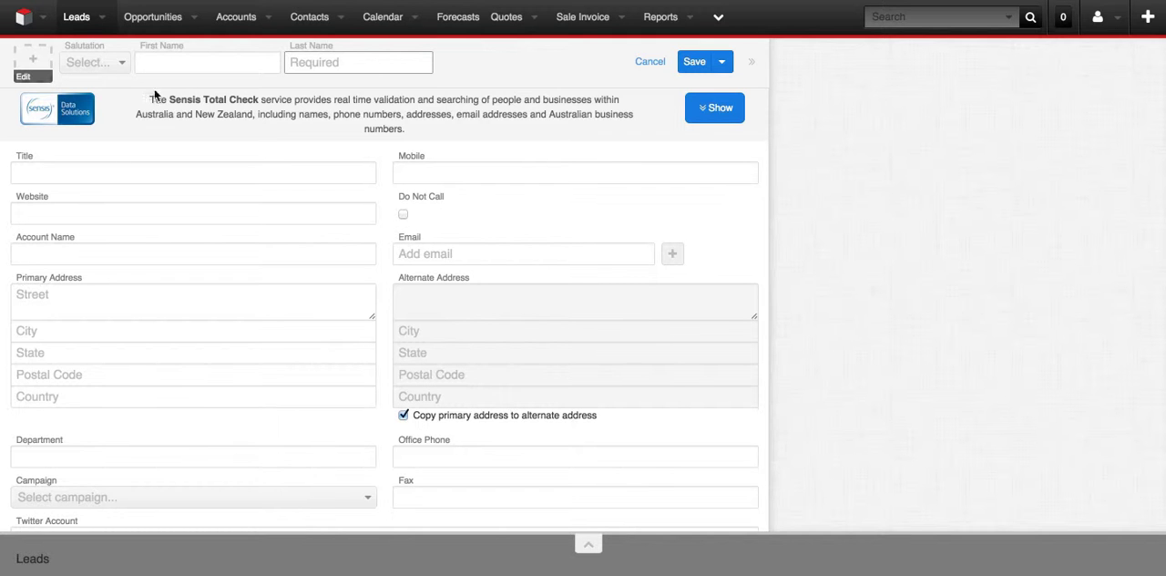
{"action": "left_click", "coordinate": [752, 66]}
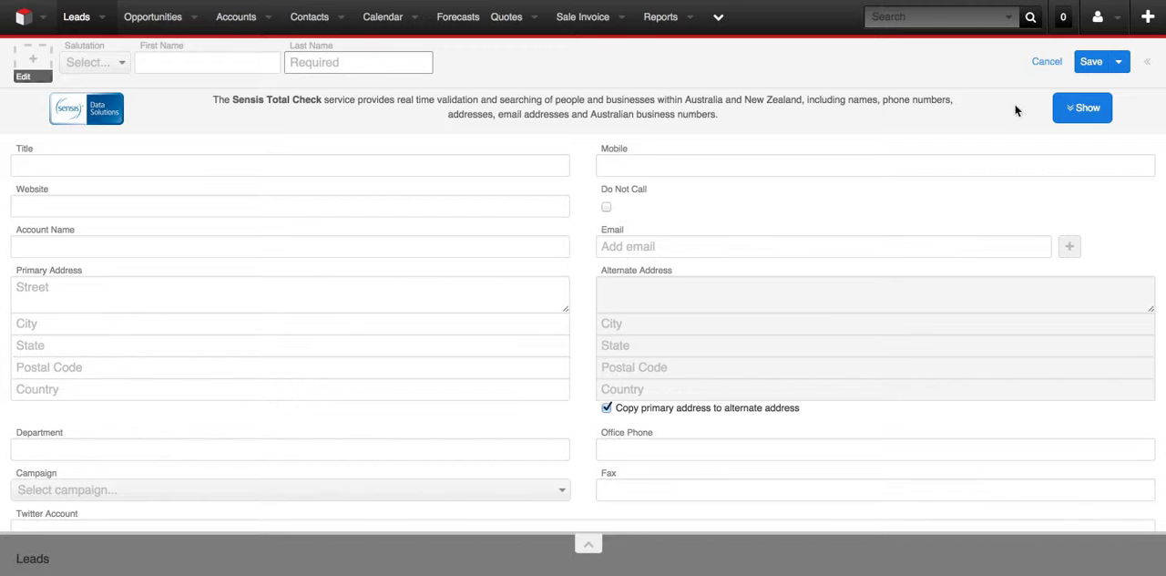
{"action": "left_click", "coordinate": [1085, 113]}
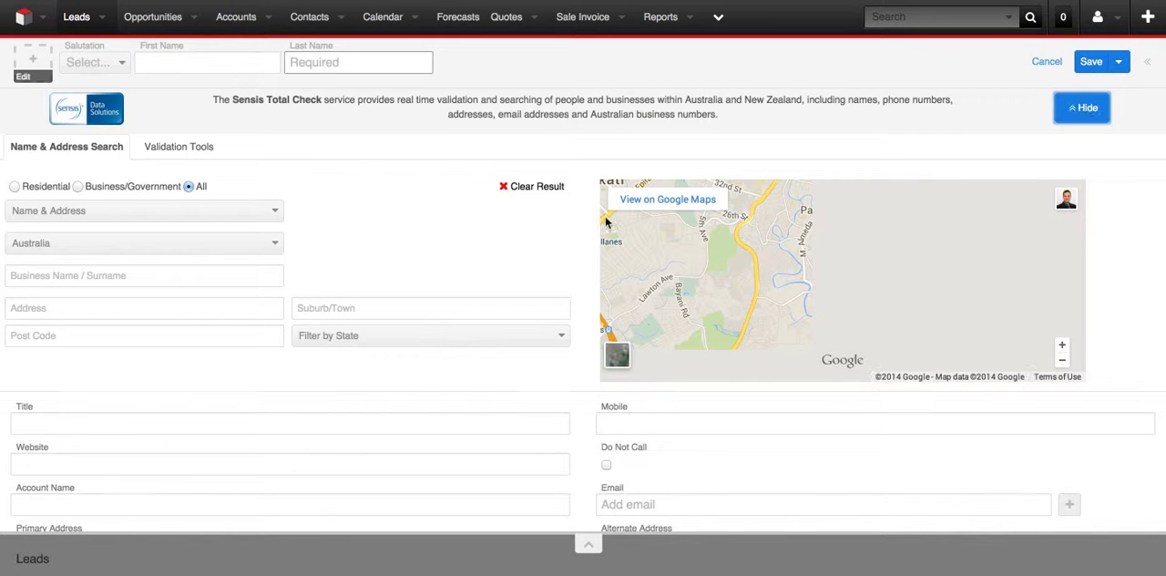
Search Australian listings for the business name CRM ONLINE and select its first suggested address in Richmond VIC.
{"action": "left_click", "coordinate": [82, 275]}
{"action": "type", "text": "crm austra"}
{"action": "key", "text": "BackSpace"}
{"action": "key", "text": "BackSpace"}
{"action": "key", "text": "BackSpace"}
{"action": "key", "text": "BackSpace"}
{"action": "key", "text": "BackSpace"}
{"action": "key", "text": "BackSpace"}
{"action": "type", "text": "online"}
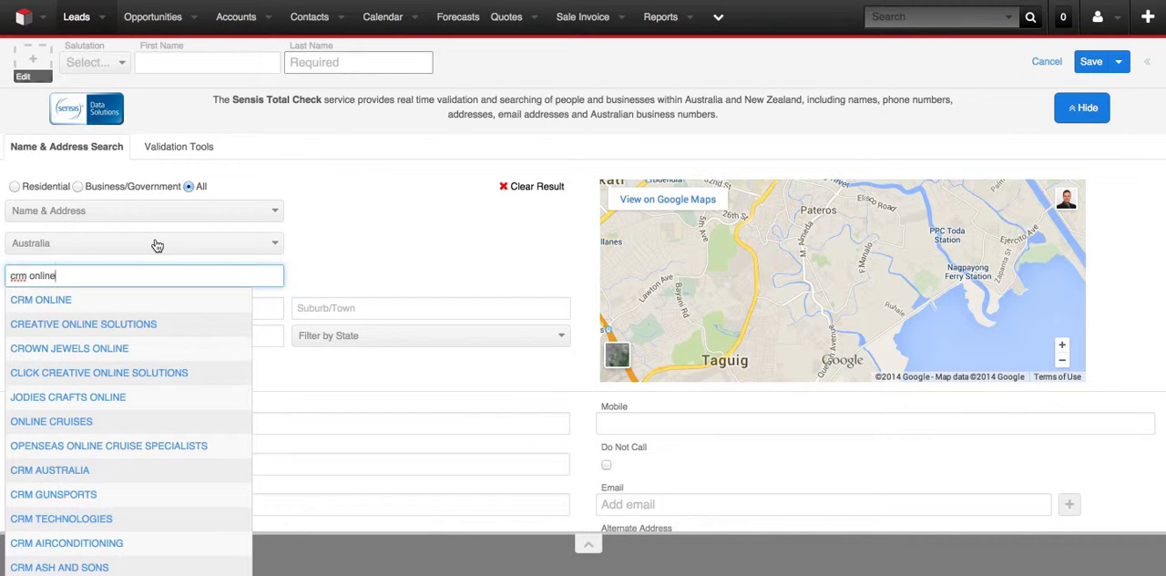
{"action": "left_click", "coordinate": [49, 305]}
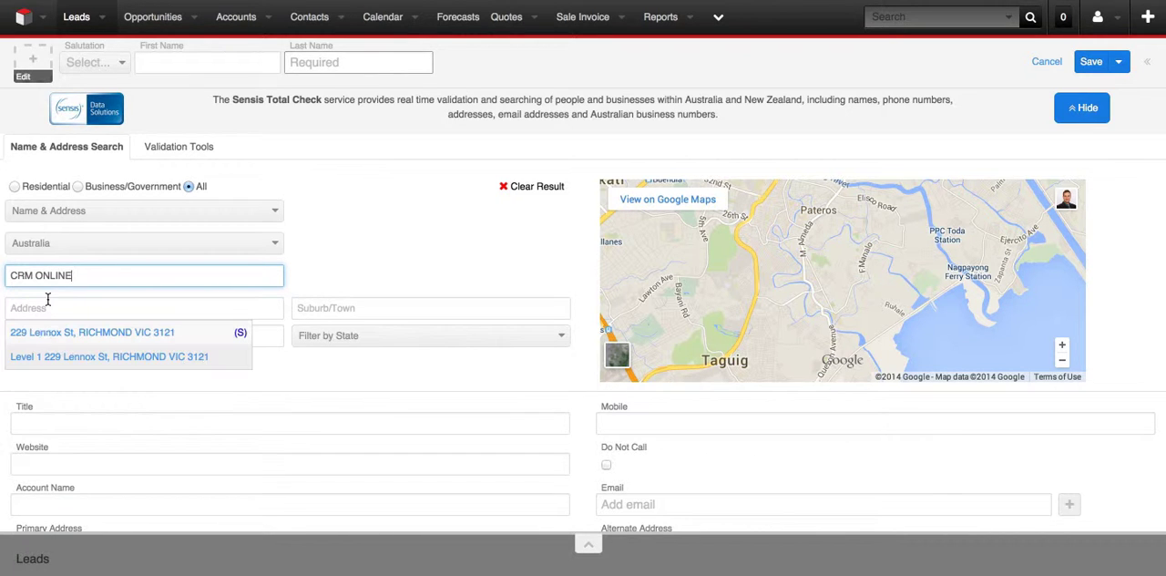
{"action": "left_click", "coordinate": [149, 333]}
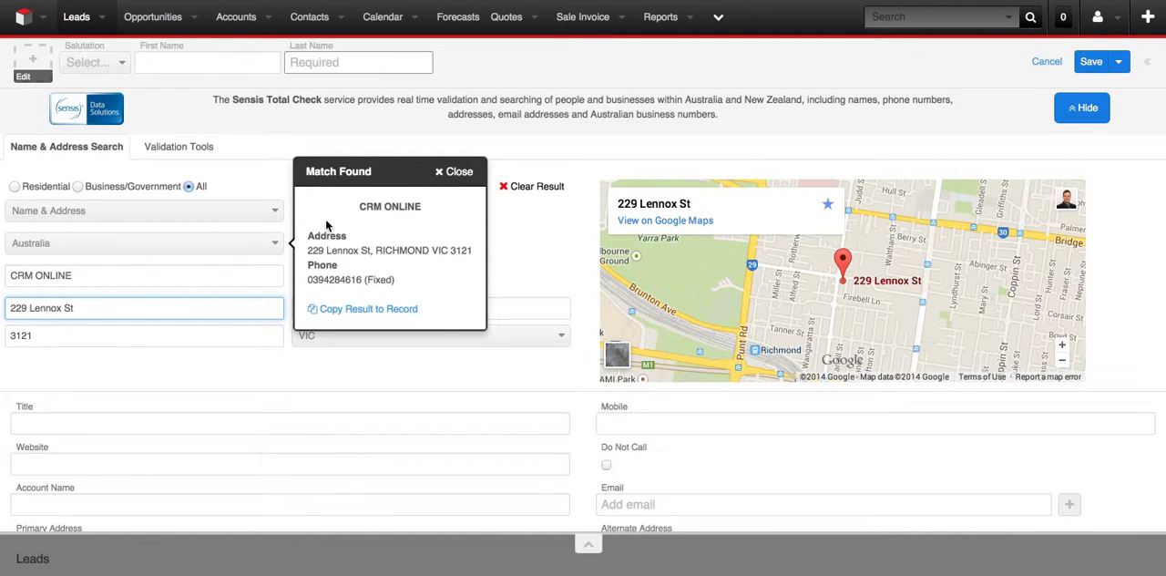
Copy the matched CRM ONLINE result to the lead record and review the filled account, address and phone fields.
{"action": "left_click", "coordinate": [356, 315]}
{"action": "scroll", "coordinate": [297, 236], "scroll_direction": "down", "scroll_amount": 3}
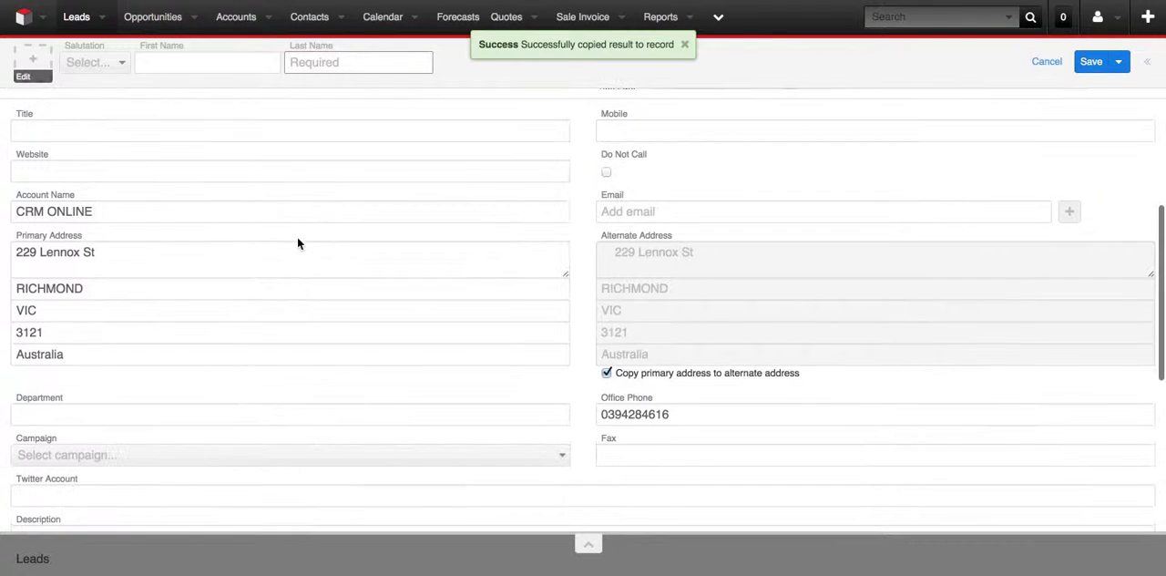
{"action": "left_click", "coordinate": [109, 212]}
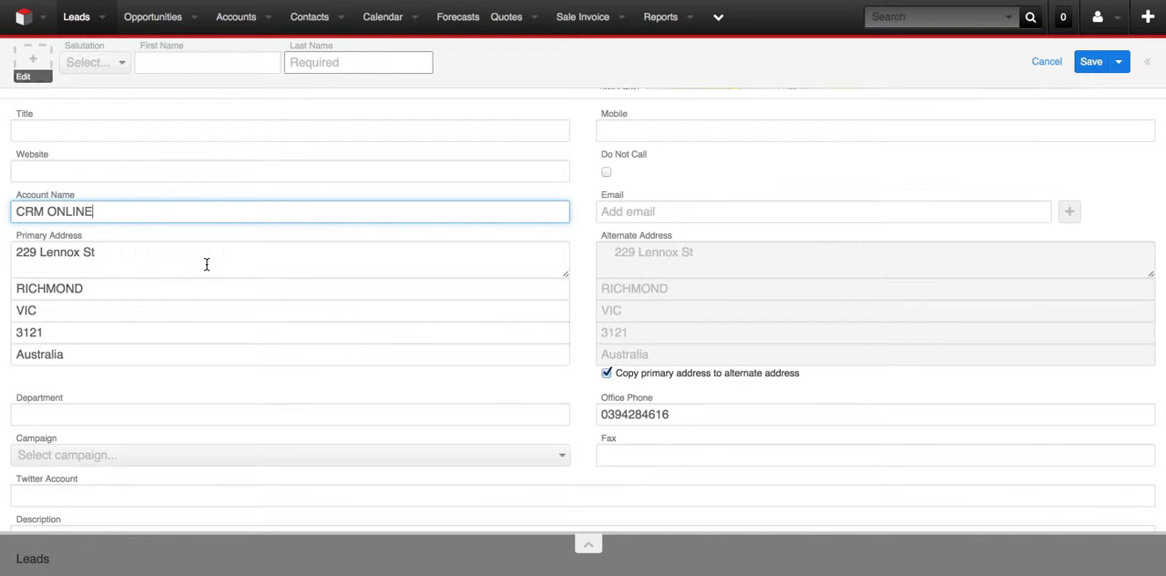
{"action": "scroll", "coordinate": [207, 264], "scroll_direction": "up", "scroll_amount": 3}
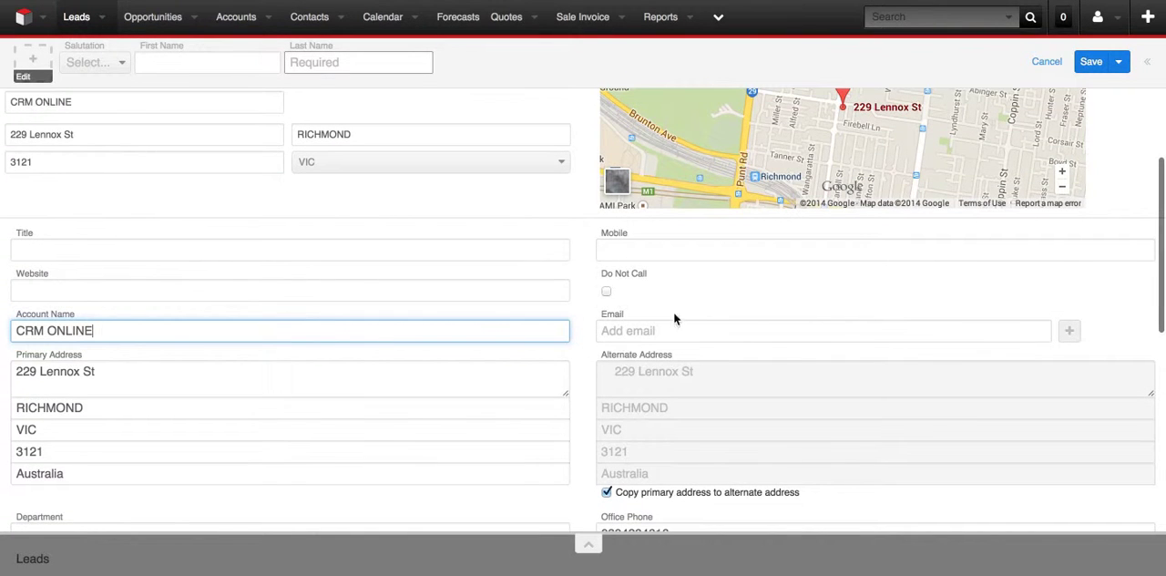
{"action": "left_click", "coordinate": [207, 250]}
{"action": "scroll", "coordinate": [206, 253], "scroll_direction": "up", "scroll_amount": 3}
{"action": "scroll", "coordinate": [206, 253], "scroll_direction": "up", "scroll_amount": 1}
{"action": "scroll", "coordinate": [297, 153], "scroll_direction": "up", "scroll_amount": 1}
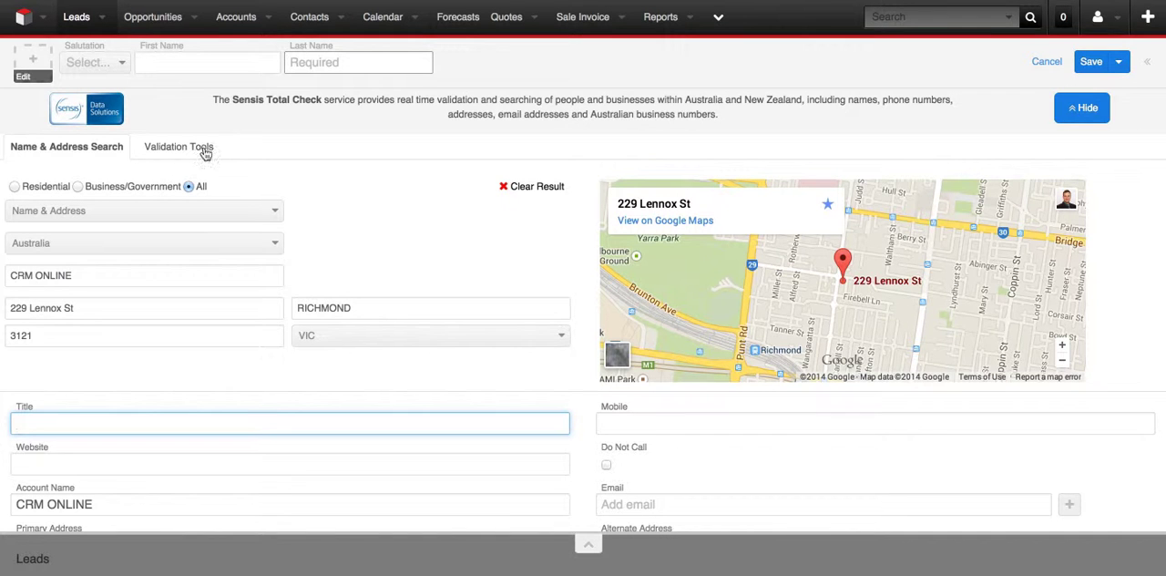
Enter the lead's first and last name and save the record, ignoring the duplicates.
{"action": "left_click", "coordinate": [376, 571]}
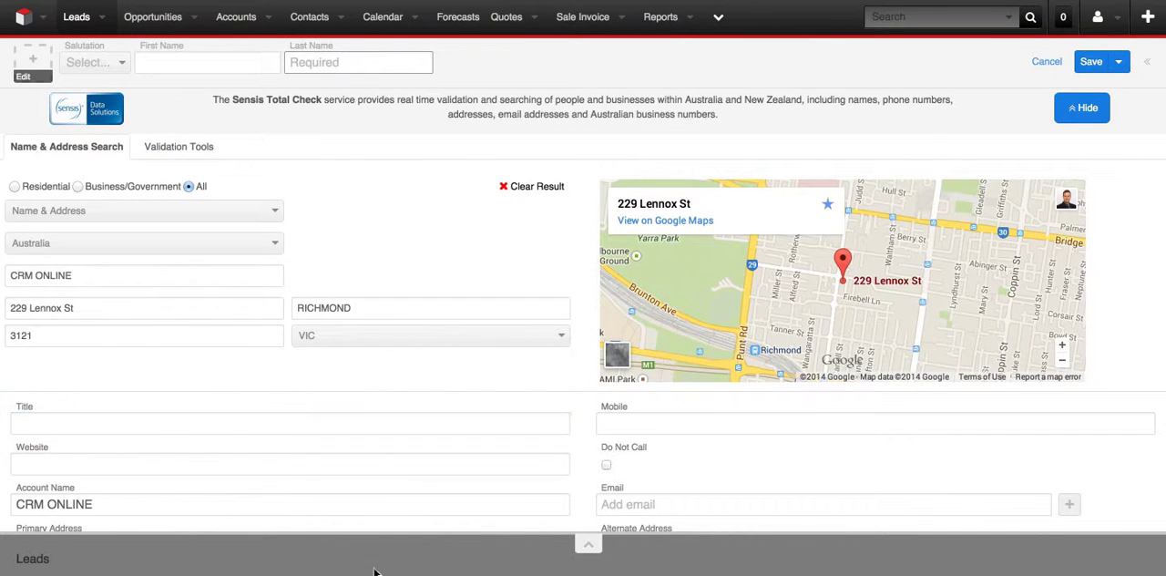
{"action": "left_click", "coordinate": [226, 62]}
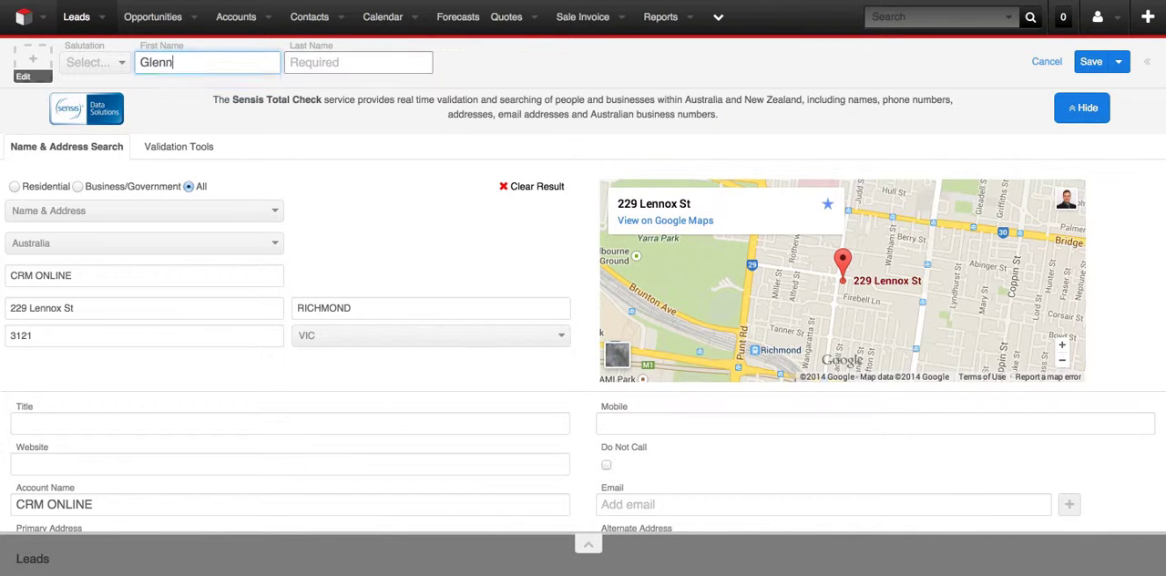
{"action": "key", "text": "Tab"}
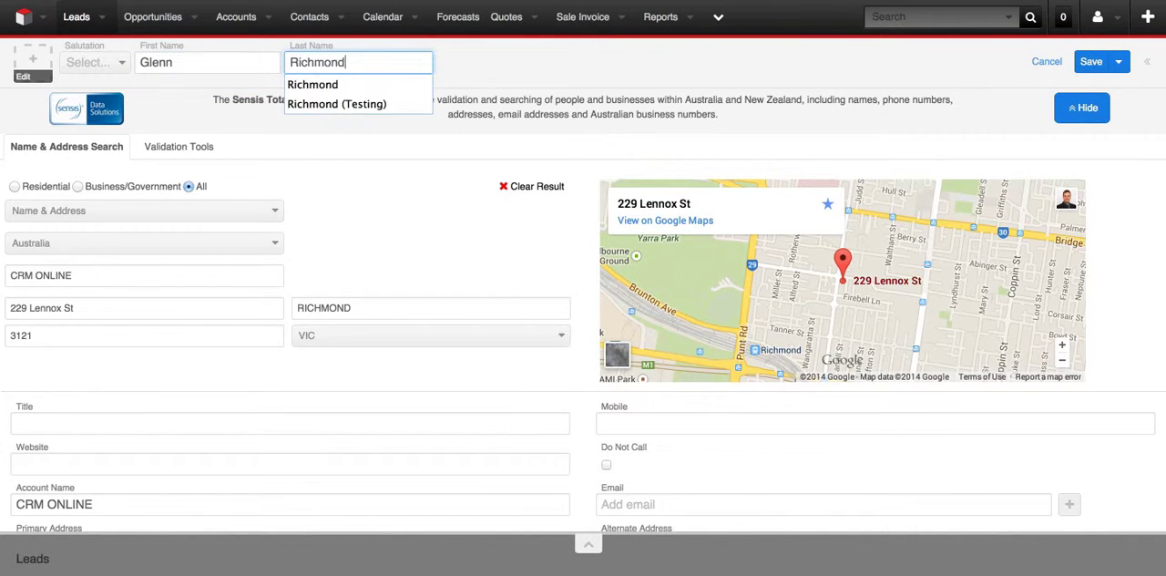
{"action": "left_click", "coordinate": [936, 83]}
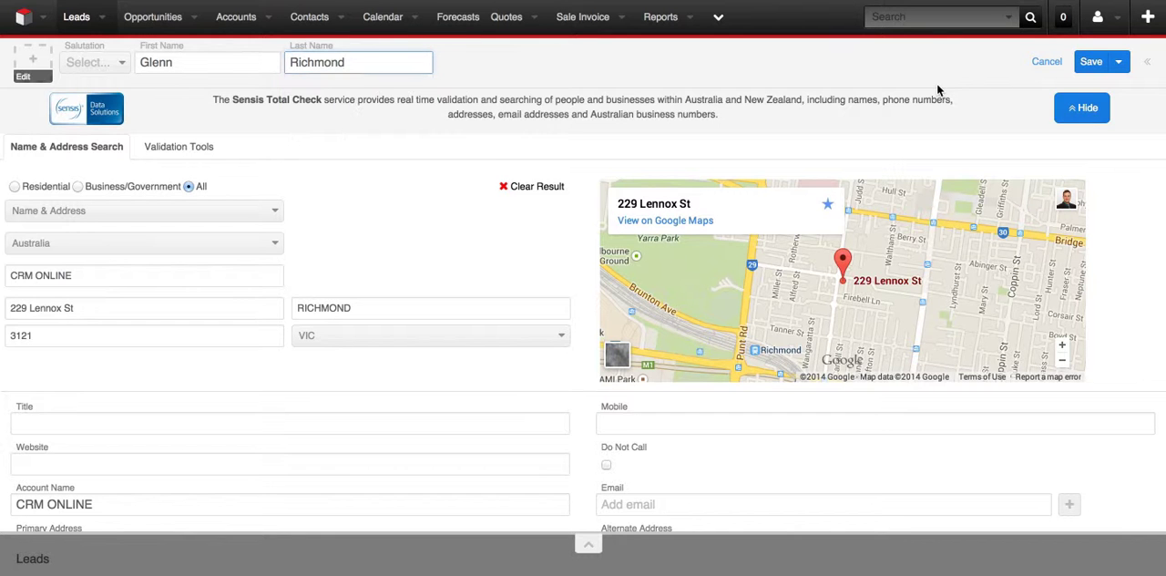
{"action": "left_click", "coordinate": [1097, 61]}
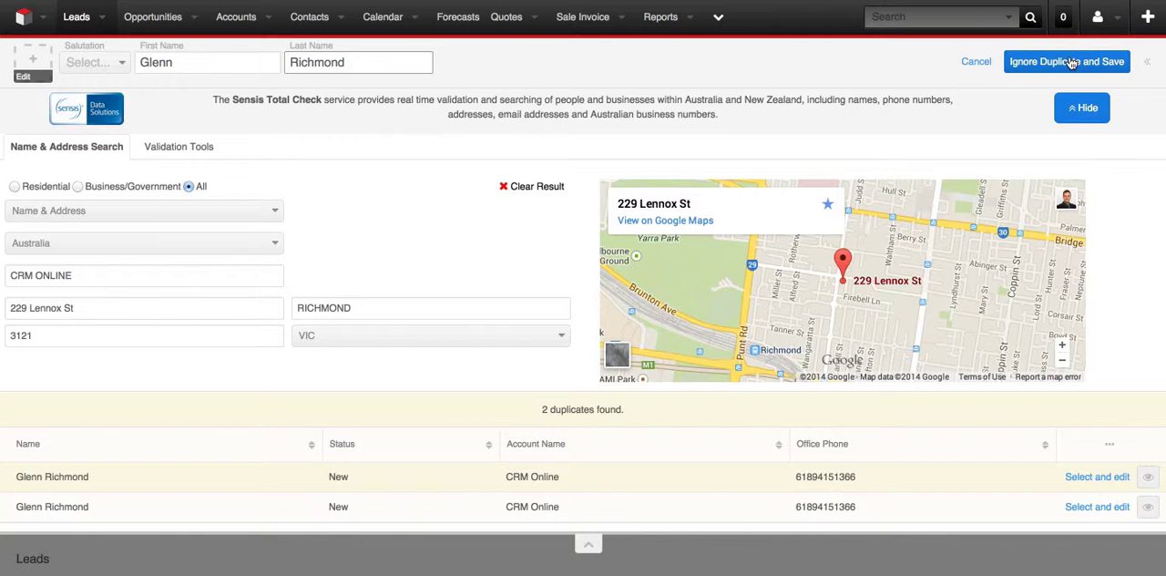
{"action": "left_click", "coordinate": [1072, 61]}
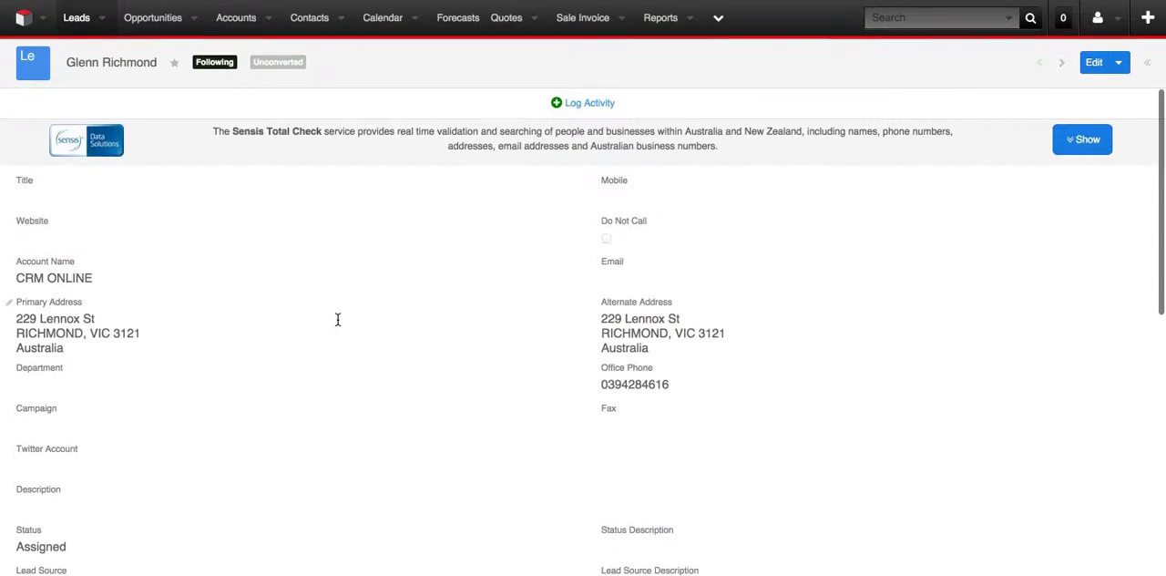
Open the Sensis validation tools on the saved lead and validate its office phone number.
{"action": "scroll", "coordinate": [458, 234], "scroll_direction": "down", "scroll_amount": 3}
{"action": "scroll", "coordinate": [459, 233], "scroll_direction": "down", "scroll_amount": 3}
{"action": "scroll", "coordinate": [458, 232], "scroll_direction": "up", "scroll_amount": 6}
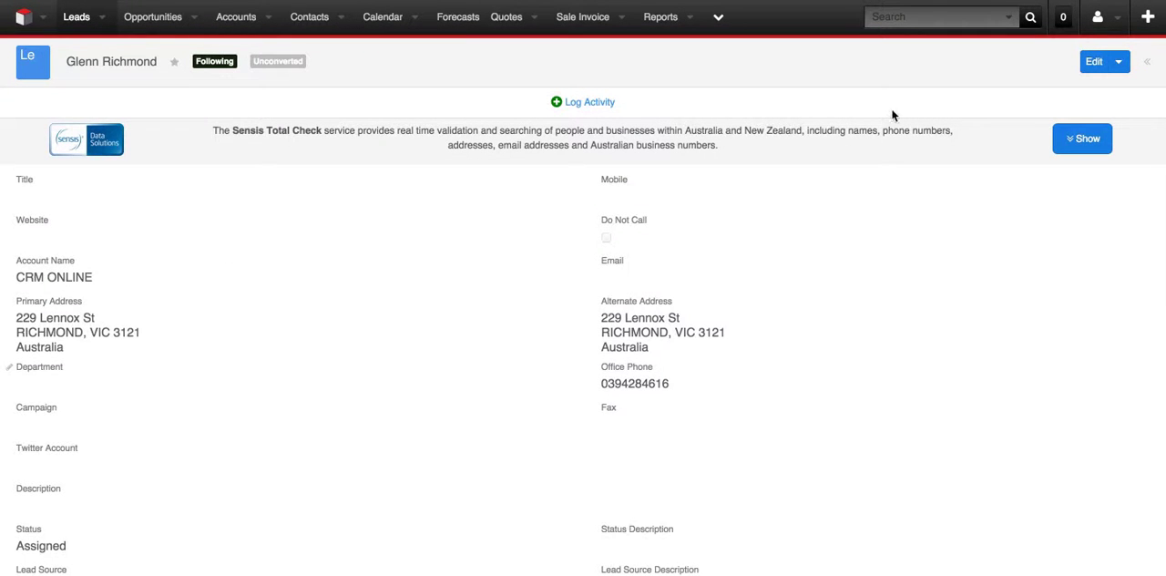
{"action": "left_click", "coordinate": [1081, 143]}
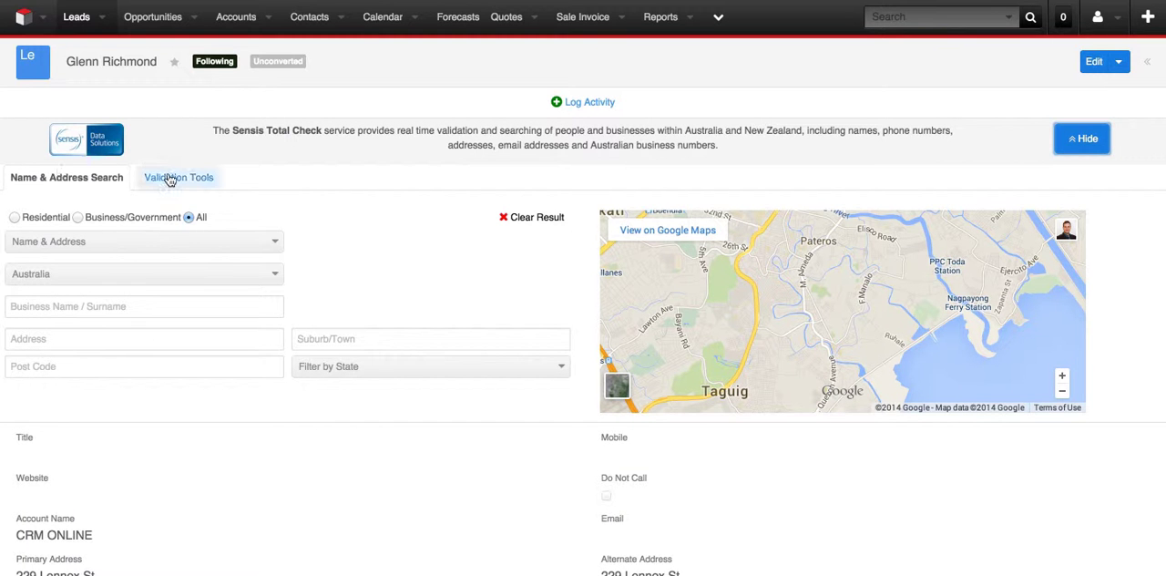
{"action": "left_click", "coordinate": [170, 181]}
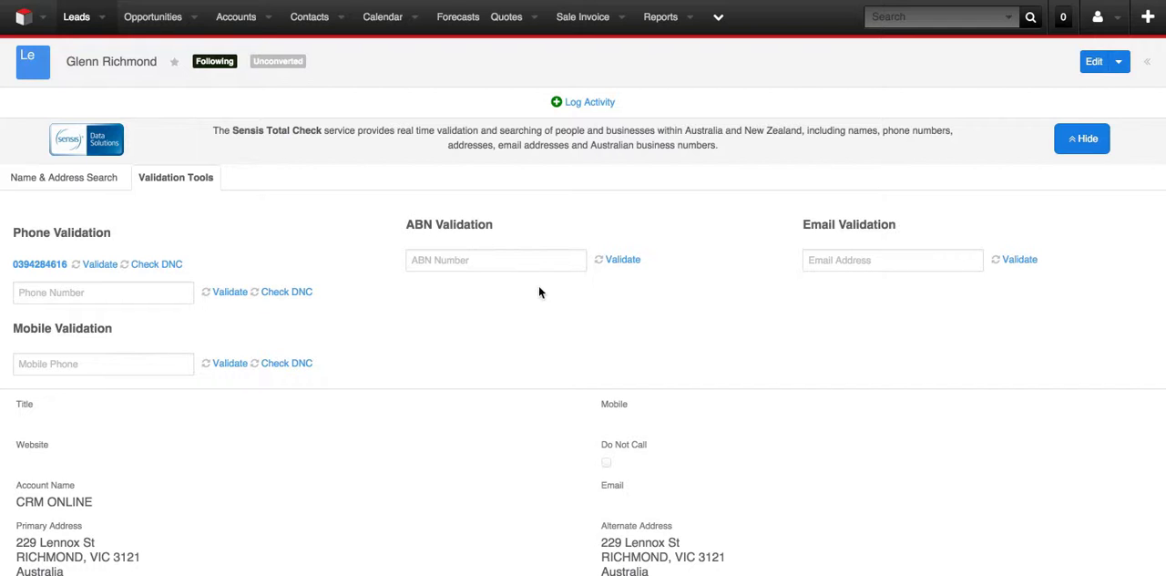
{"action": "left_click", "coordinate": [100, 264]}
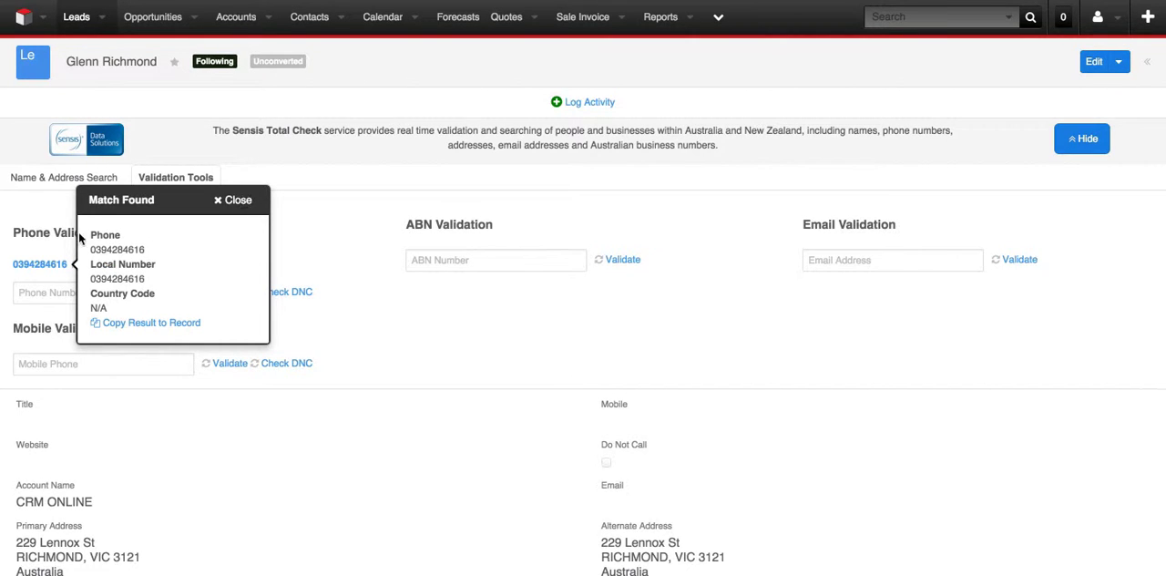
{"action": "left_click", "coordinate": [244, 200]}
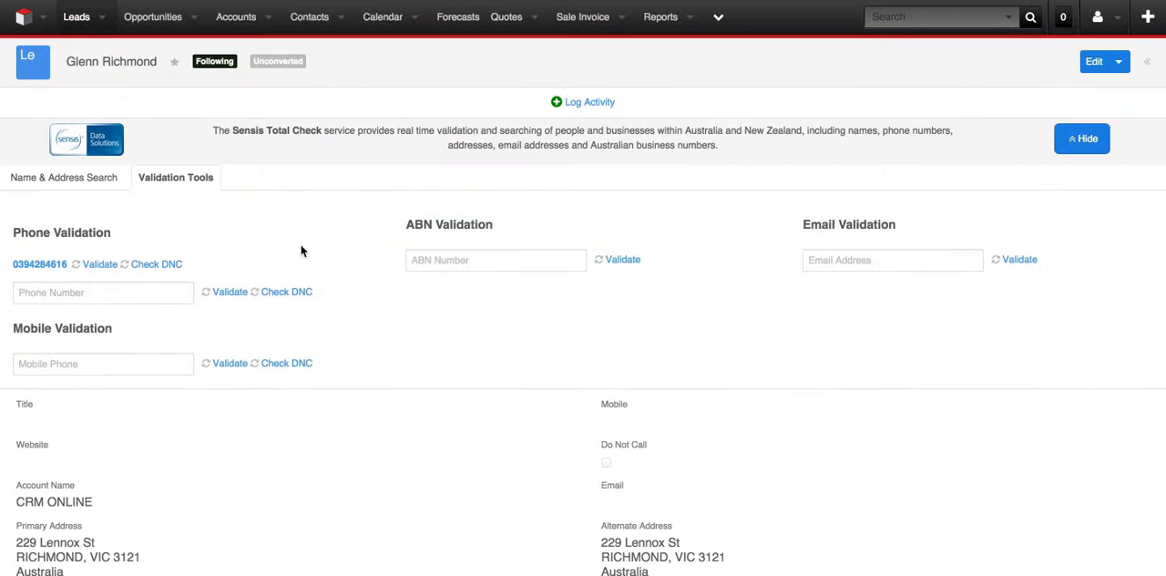
Validate the business's ABN with the number copied from ABN Lookup, and dismiss the match after checking its details.
{"action": "left_click", "coordinate": [423, 262]}
{"action": "key", "text": "super+v"}
{"action": "left_click", "coordinate": [637, 262]}
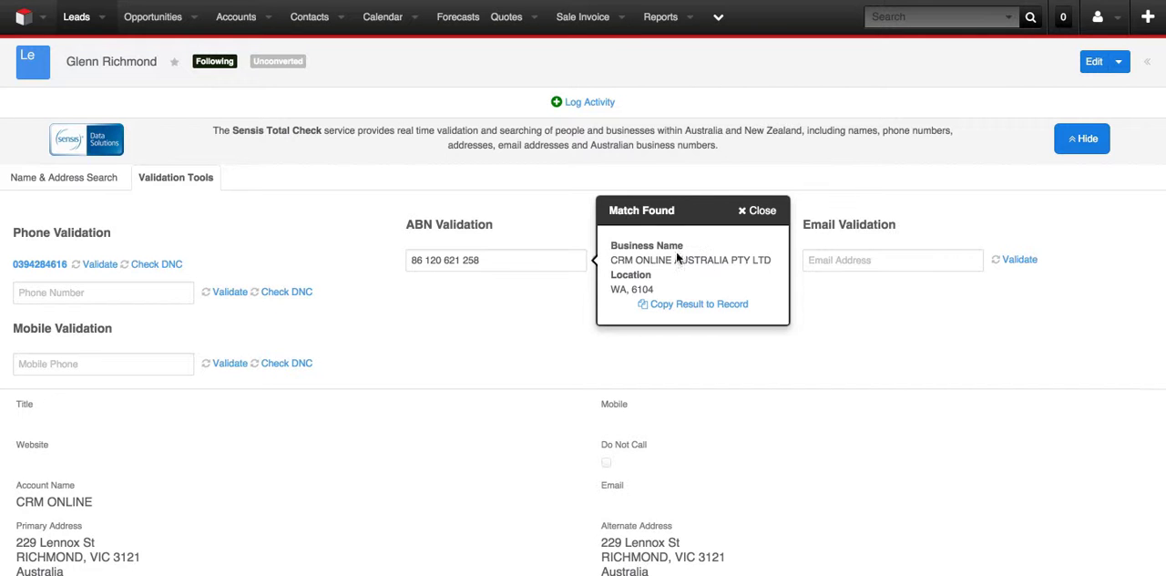
{"action": "left_click_drag", "start_coordinate": [612, 288], "coordinate": [672, 285]}
{"action": "left_click", "coordinate": [673, 285]}
{"action": "left_click", "coordinate": [759, 213]}
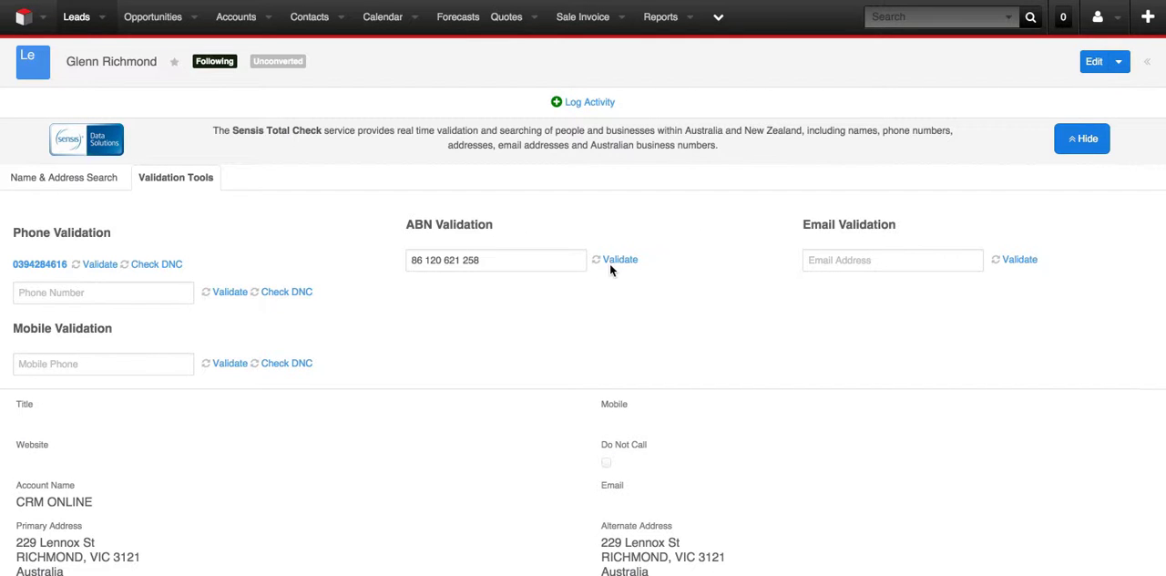
Validate a test e-mail address on the crmonline.com.au domain and dismiss the result.
{"action": "left_click", "coordinate": [823, 260]}
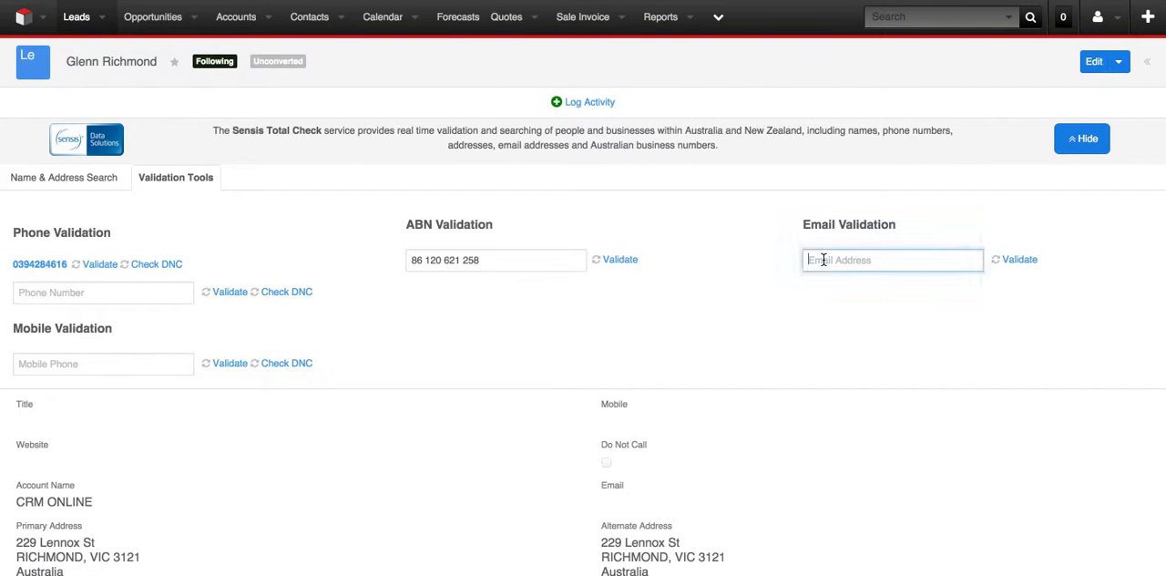
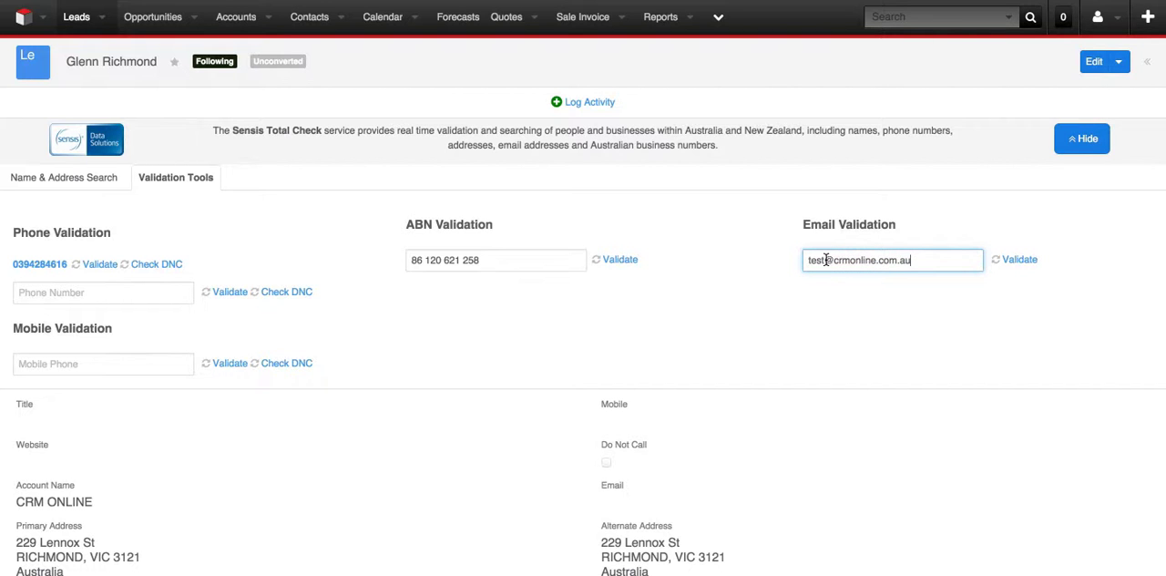
{"action": "left_click", "coordinate": [1003, 260]}
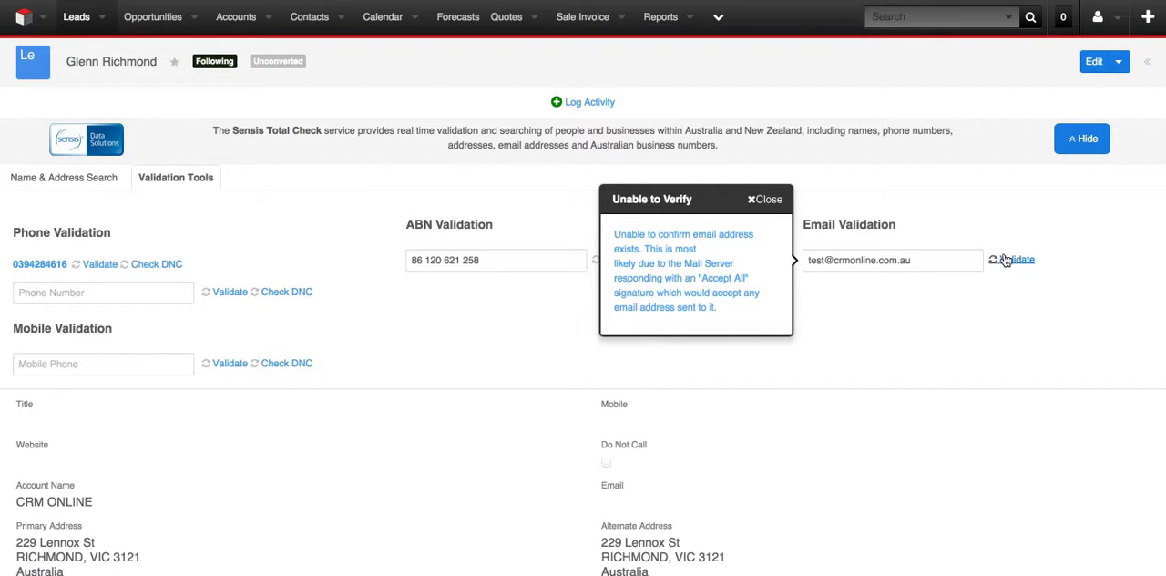
{"action": "left_click", "coordinate": [768, 200]}
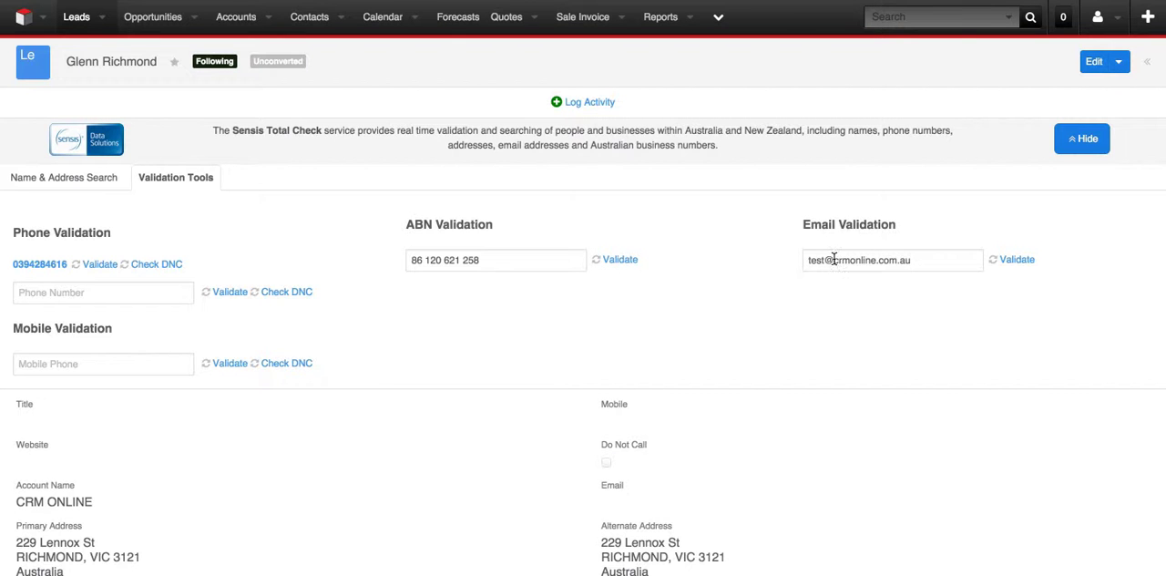
Change the test e-mail's domain to mia.edu.au, validate the address again and dismiss the result.
{"action": "left_click_drag", "start_coordinate": [832, 261], "coordinate": [1035, 265]}
{"action": "type", "text": "mia.edu.au"}
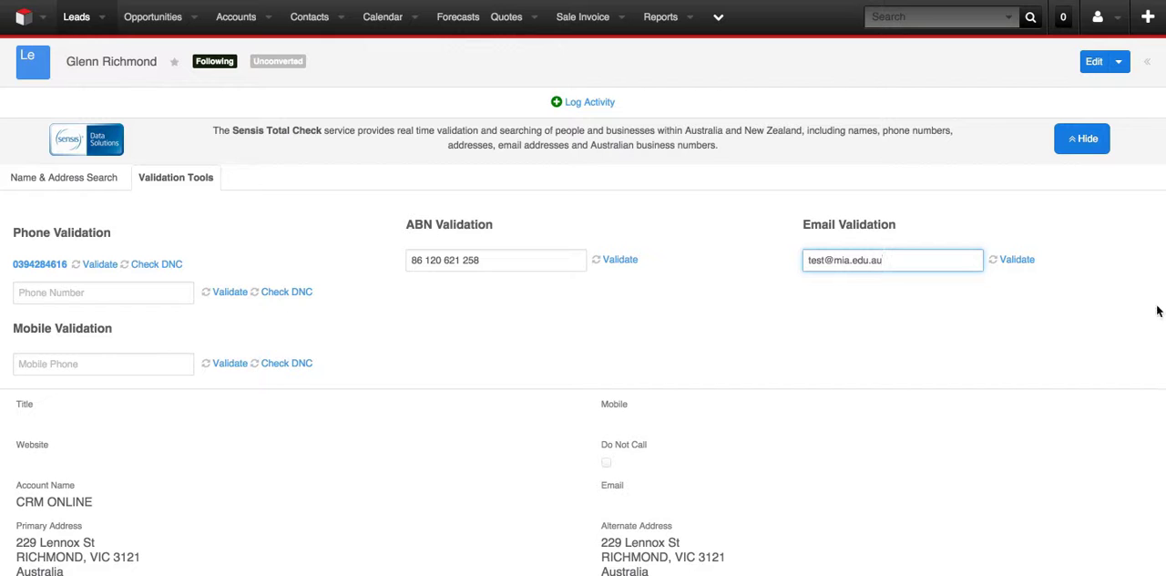
{"action": "left_click", "coordinate": [1013, 264]}
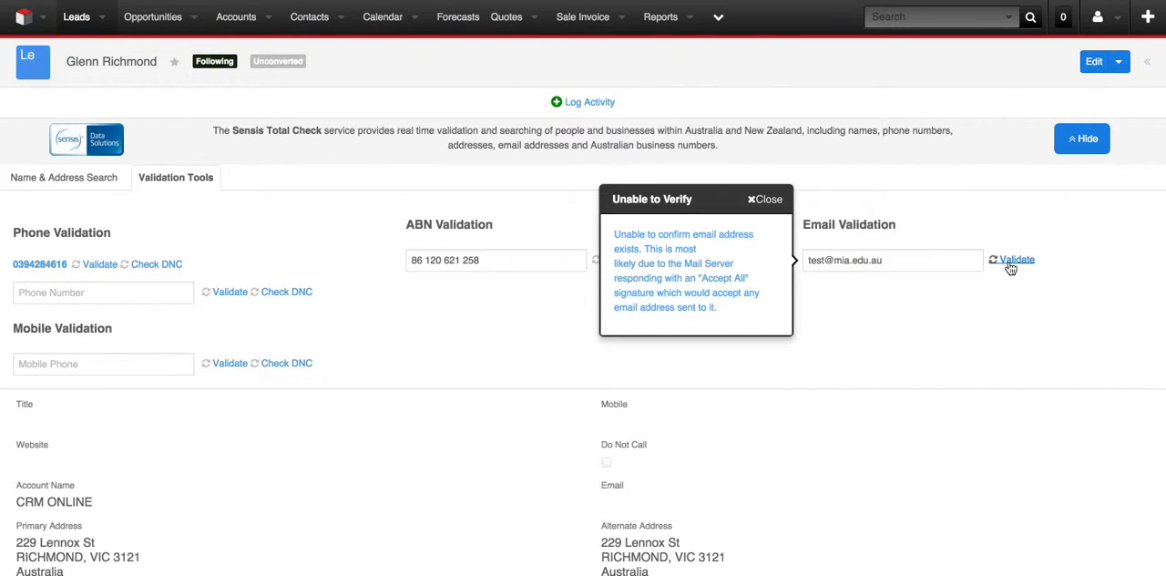
{"action": "left_click", "coordinate": [758, 200]}
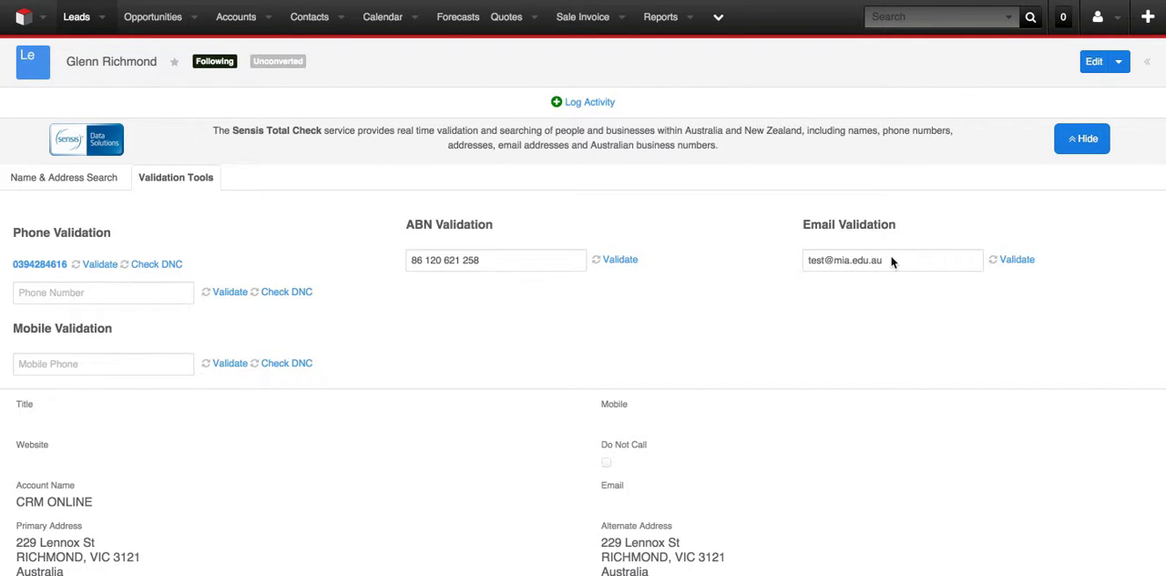
{"action": "left_click", "coordinate": [929, 261]}
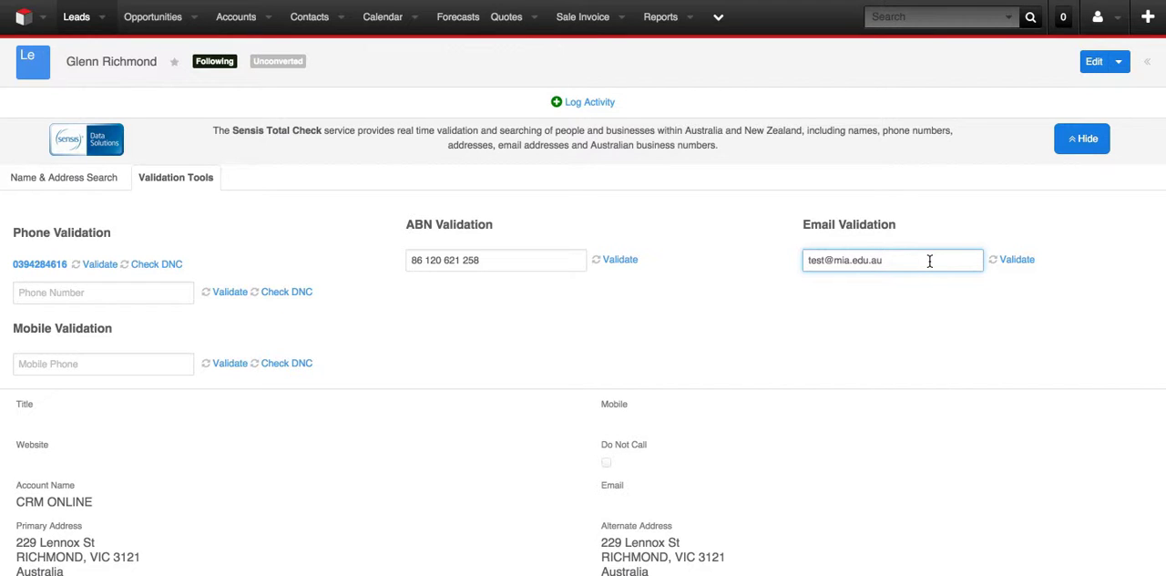
Start a residential name and address search in Australia, entering a common surname and choosing its exact suggested match.
{"action": "left_click", "coordinate": [69, 179]}
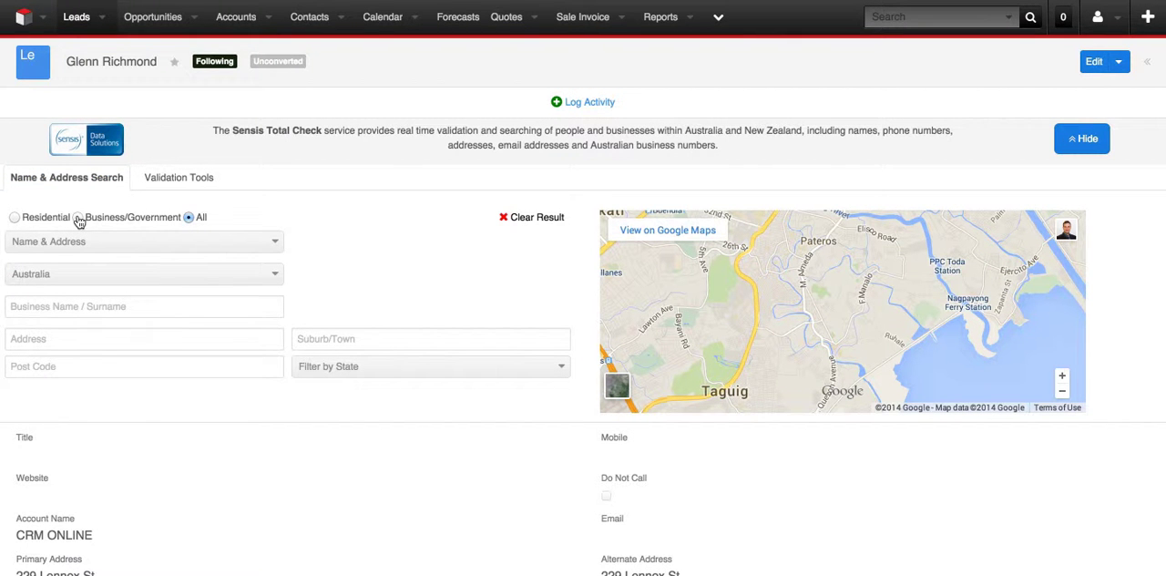
{"action": "left_click", "coordinate": [14, 221]}
{"action": "left_click", "coordinate": [48, 307]}
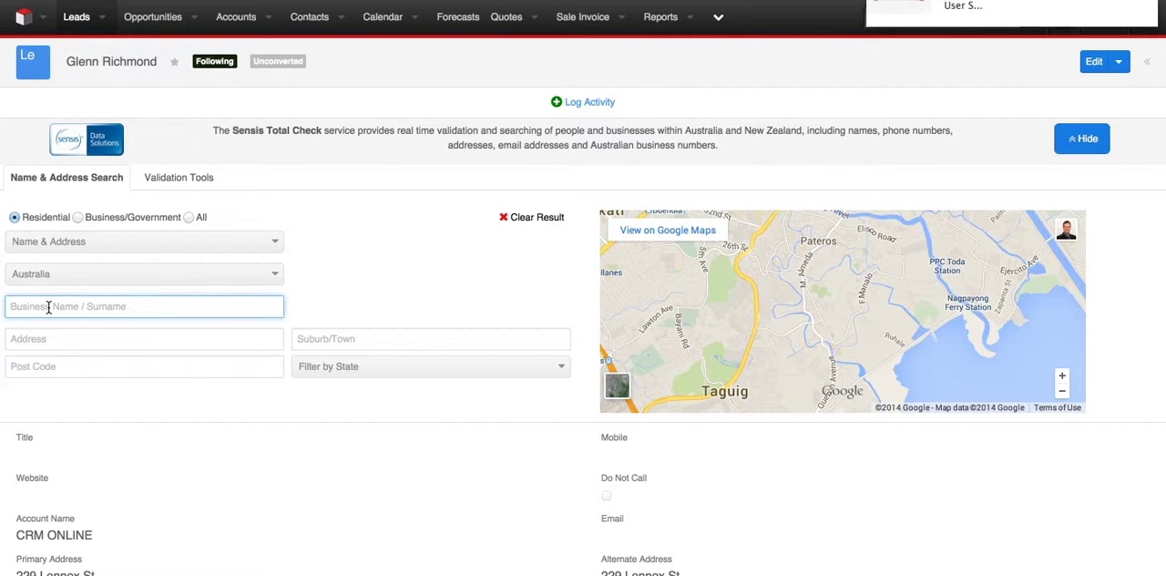
{"action": "type", "text": "Smith"}
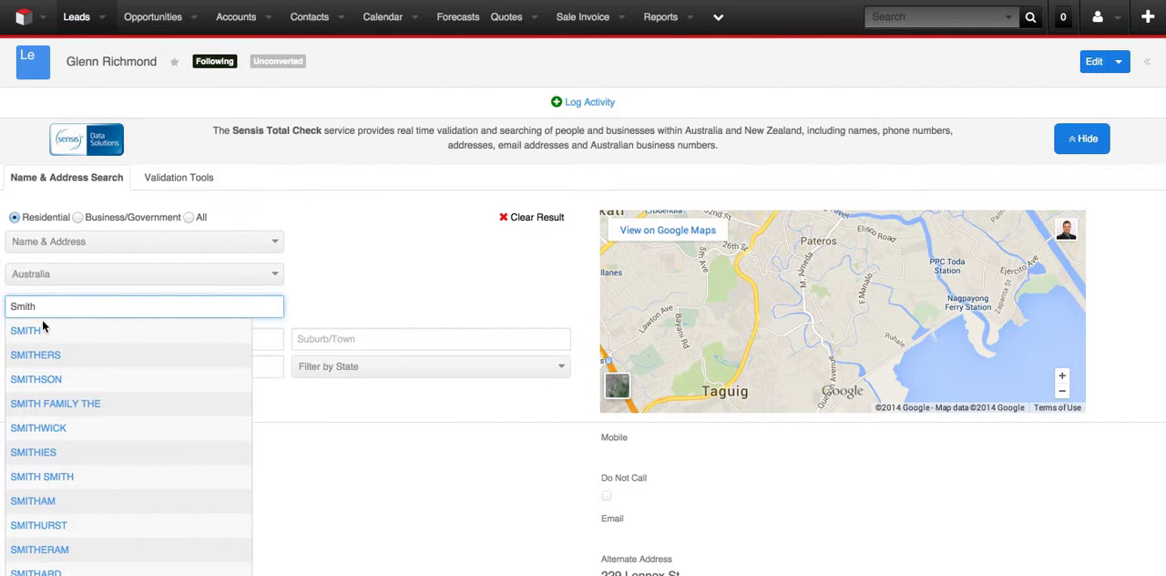
{"action": "left_click", "coordinate": [22, 332]}
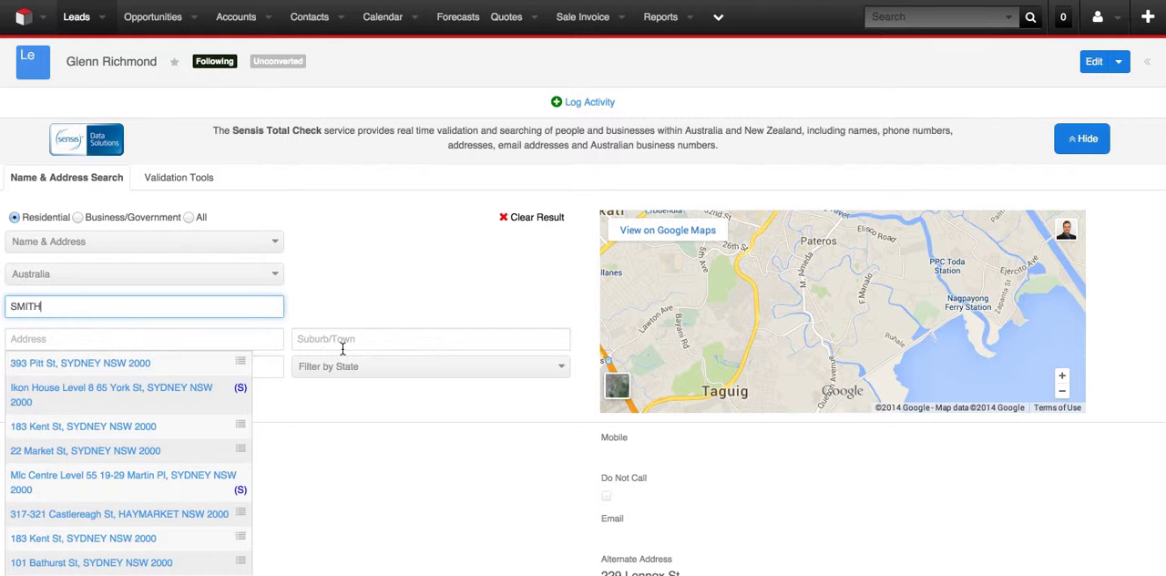
Filter the residential surname search by the state NSW.
{"action": "left_click", "coordinate": [365, 368]}
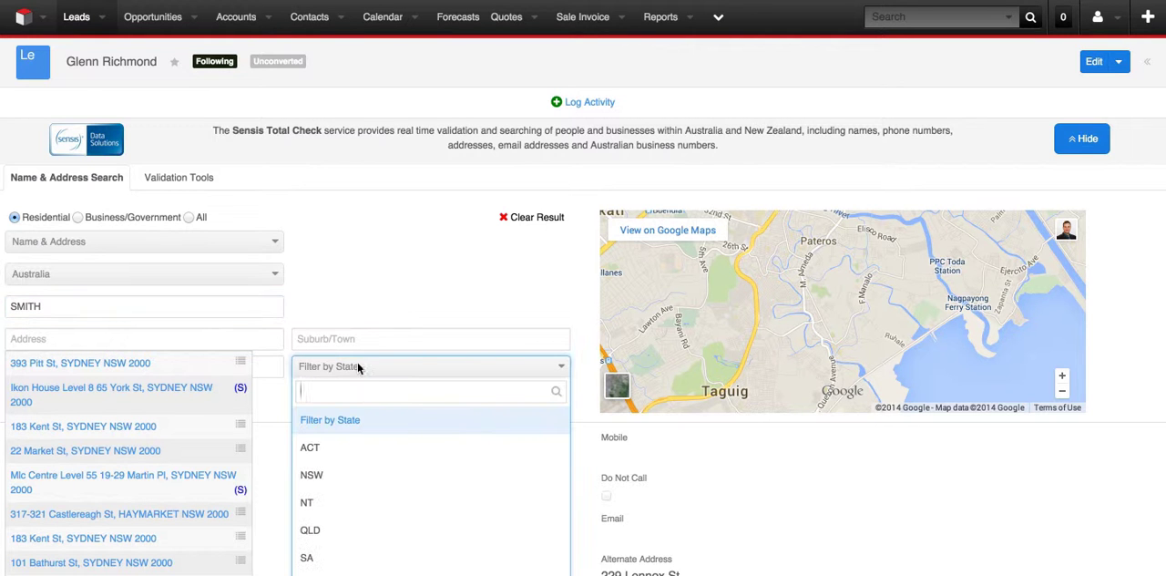
{"action": "left_click", "coordinate": [337, 258]}
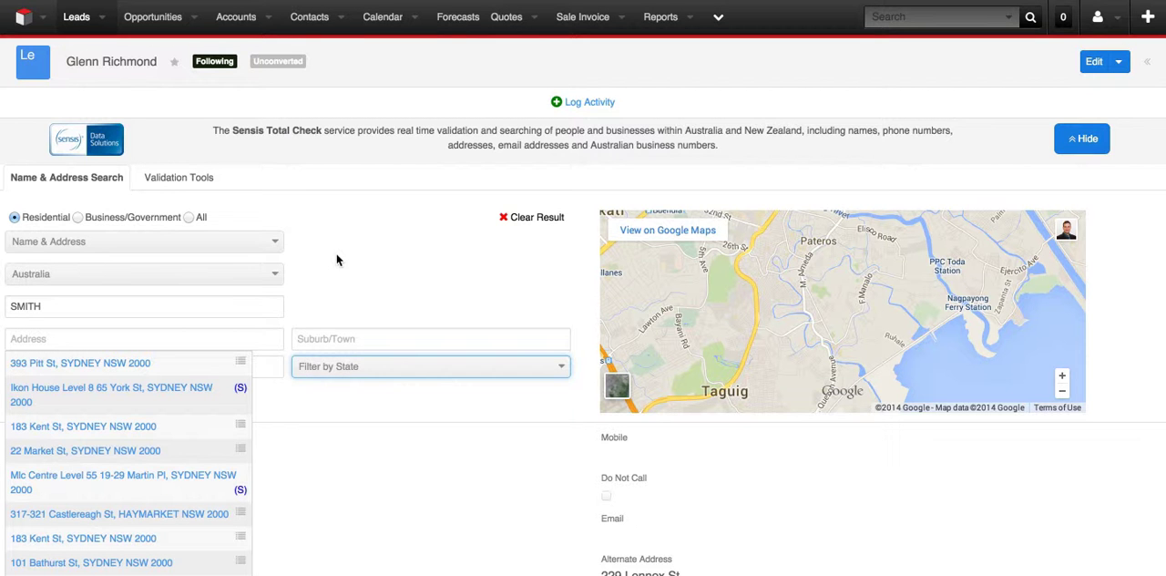
{"action": "left_click", "coordinate": [315, 373]}
{"action": "type", "text": "wa"}
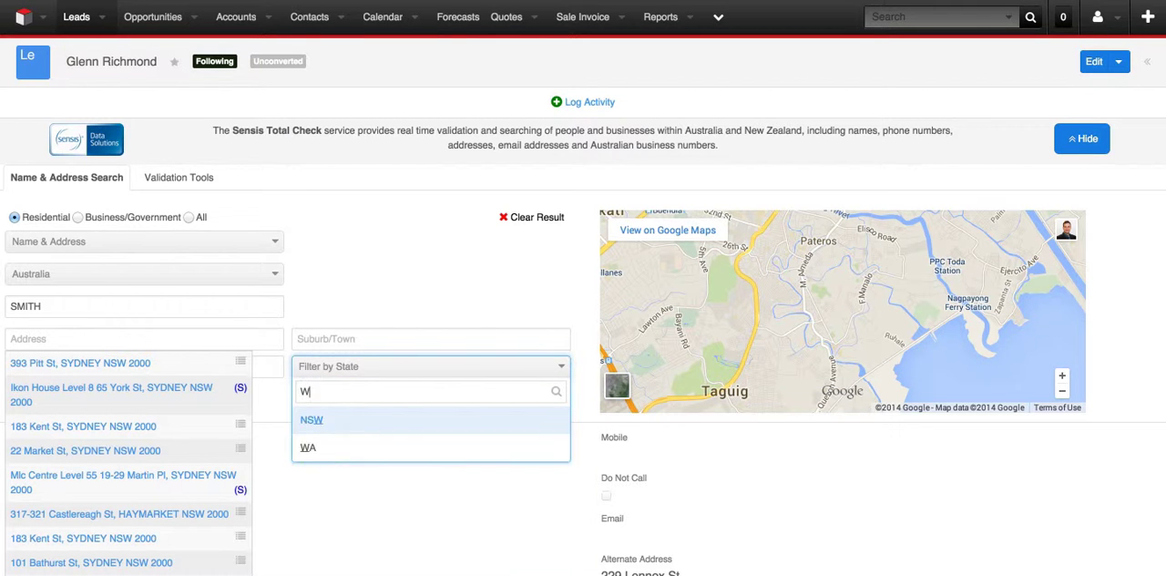
{"action": "left_click", "coordinate": [315, 421]}
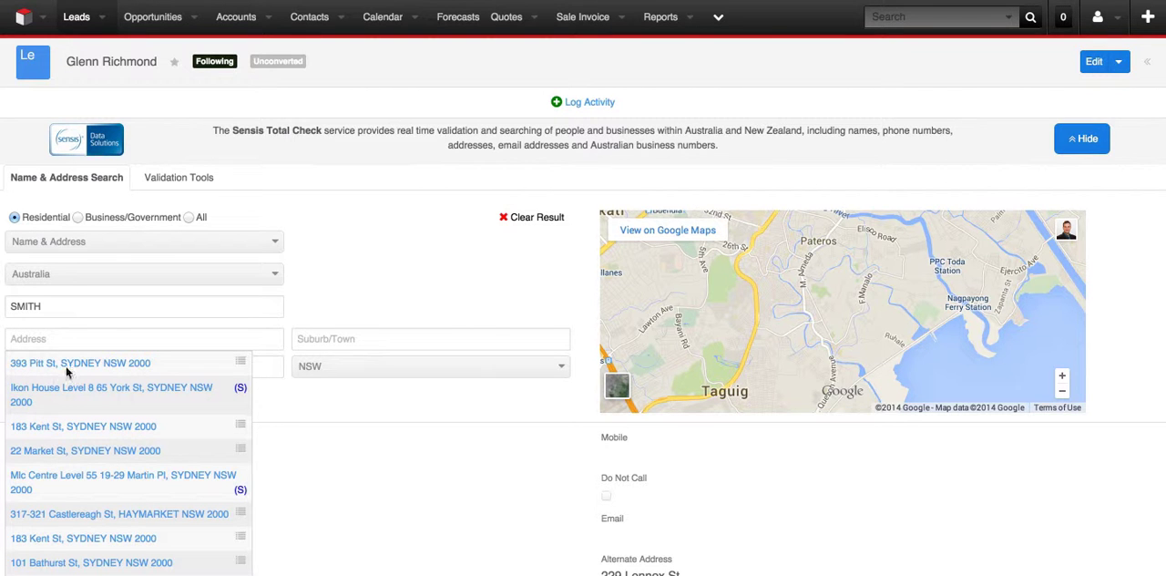
Expand the first suggested address to select its first lettered unit, and dismiss the match after checking its details.
{"action": "left_click", "coordinate": [379, 278]}
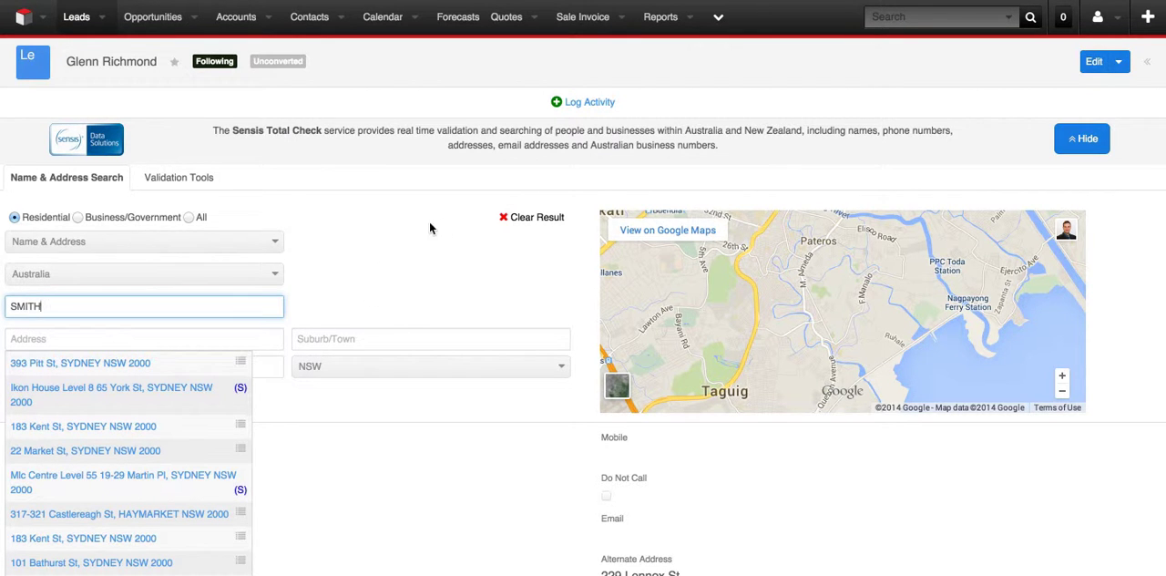
{"action": "left_click", "coordinate": [109, 369]}
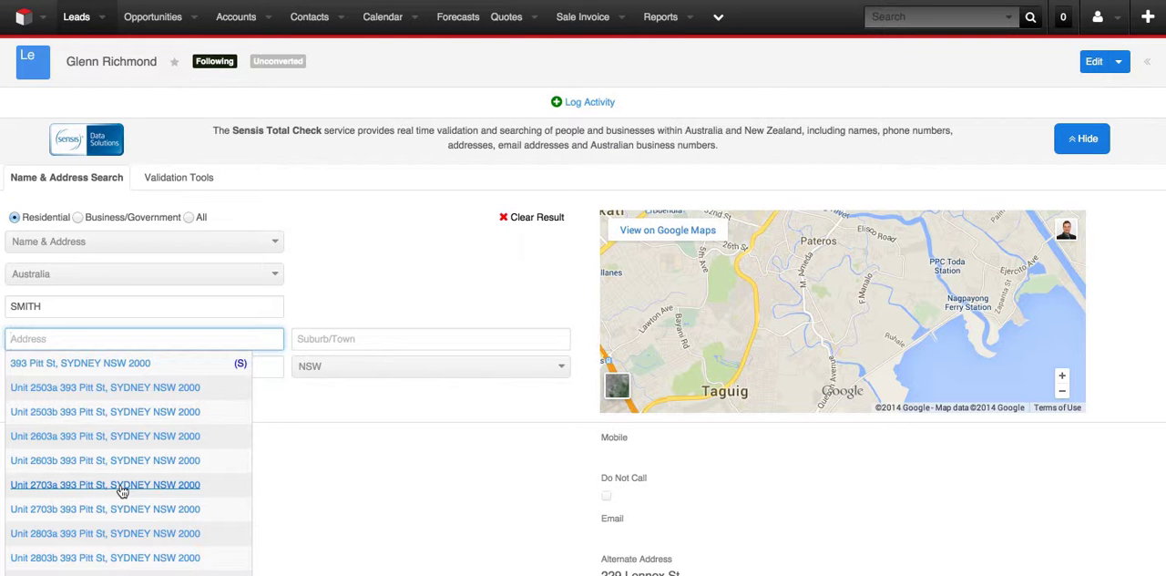
{"action": "left_click", "coordinate": [110, 391]}
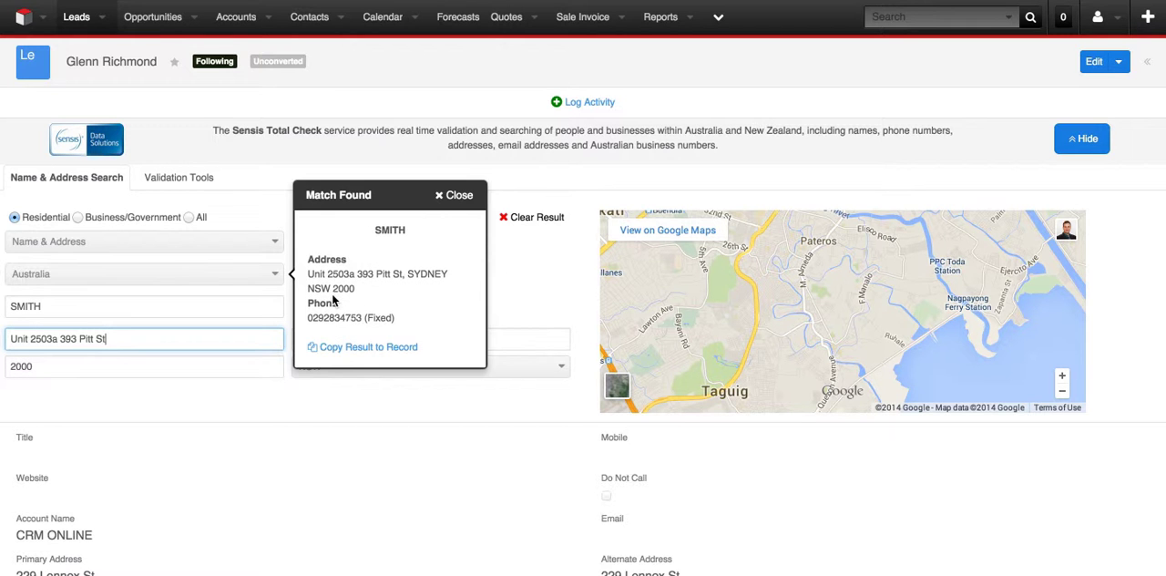
{"action": "left_click", "coordinate": [458, 198]}
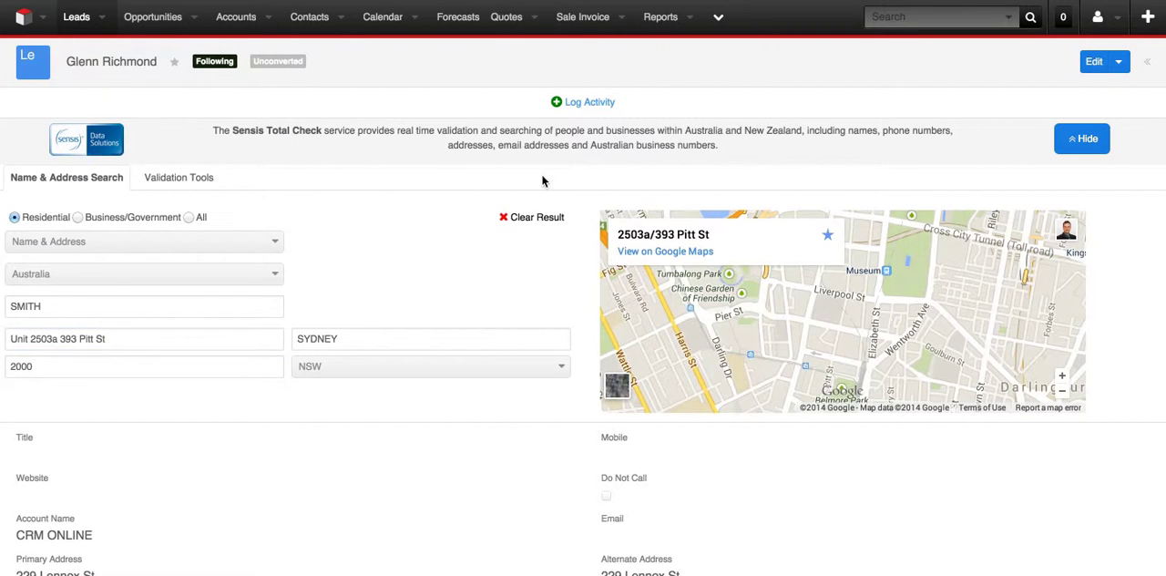
Clear the residential search result and begin a new business name or surname search.
{"action": "left_click", "coordinate": [506, 218]}
{"action": "left_click", "coordinate": [88, 306]}
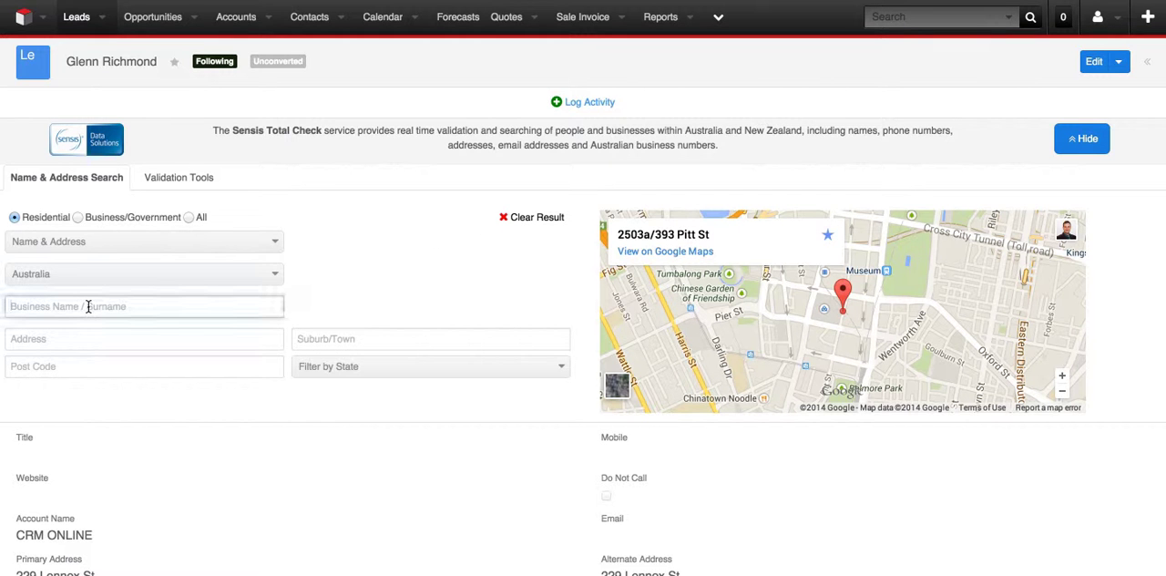